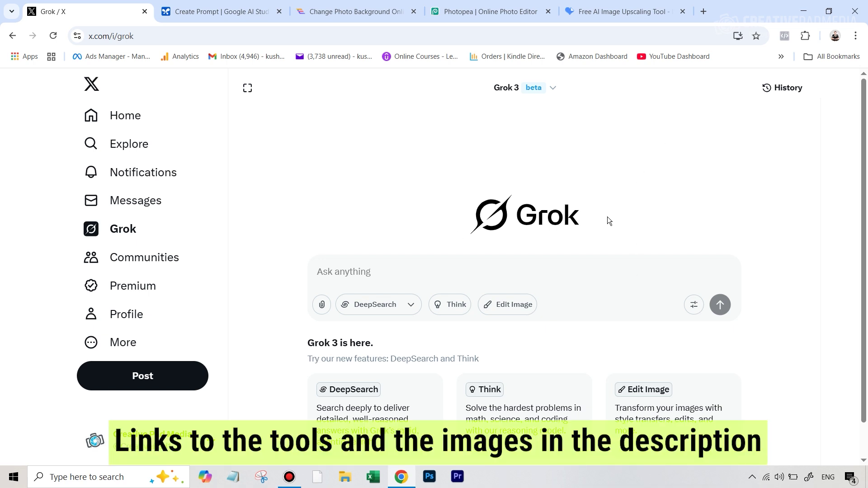
Step: Paste the green-background portrait into AI Studio's prompt and type 'change the background color to pink'
{"action": "left_click", "coordinate": [227, 12]}
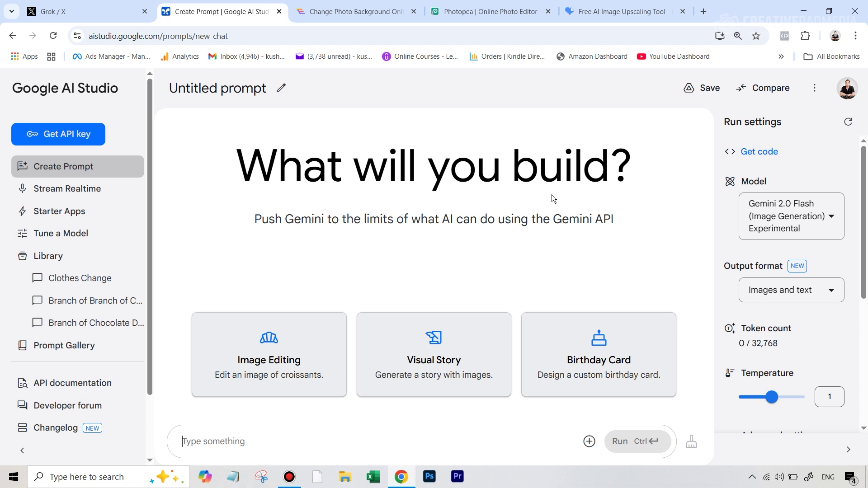
{"action": "key", "text": "ctrl+v"}
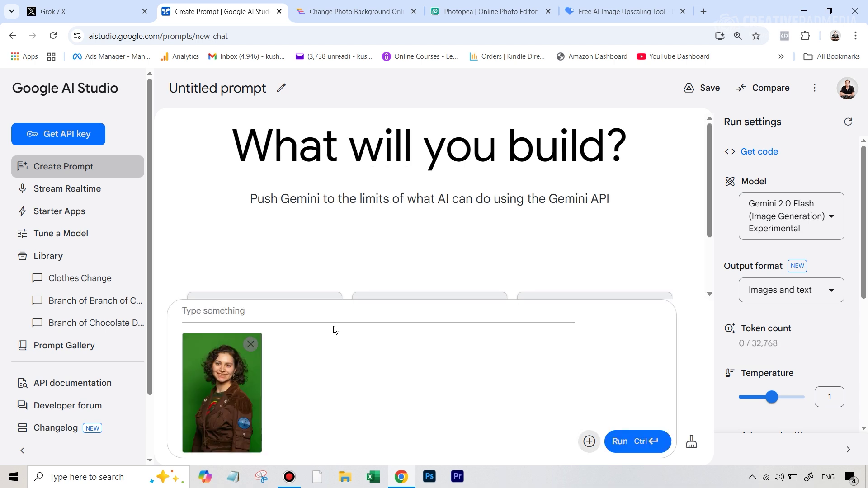
{"action": "left_click", "coordinate": [238, 314]}
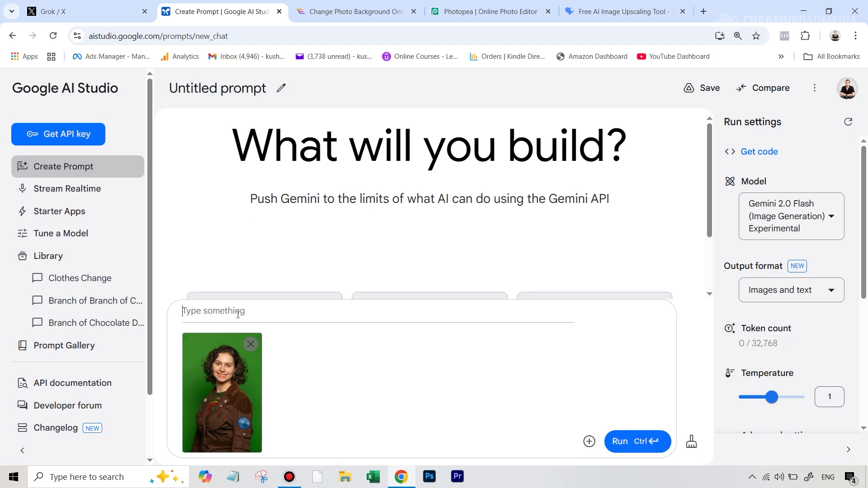
{"action": "type", "text": "change th"}
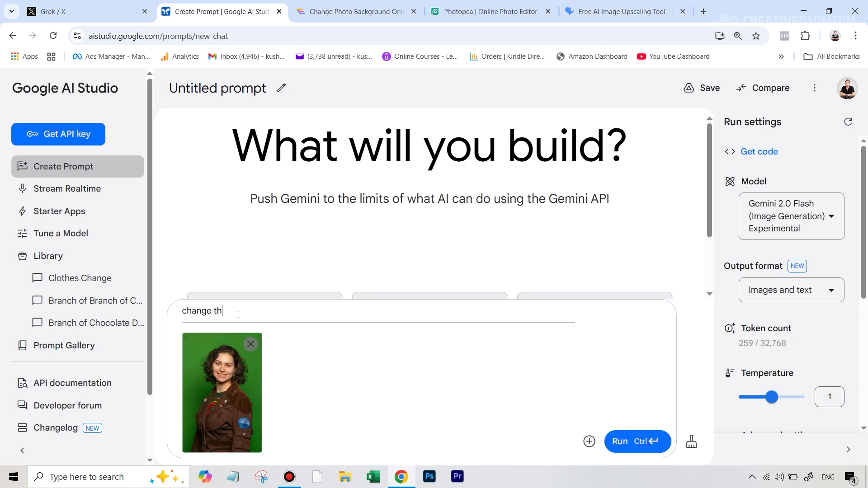
{"action": "type", "text": "e background color to pink"}
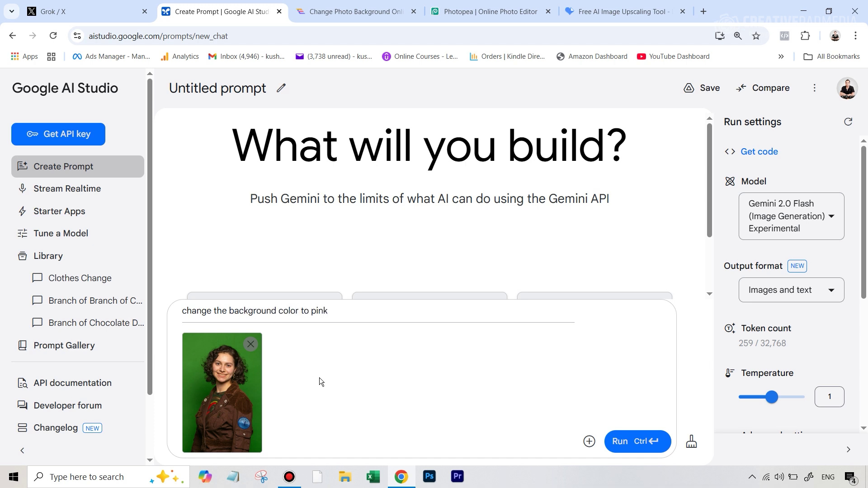
{"action": "key", "text": "ctrl+a"}
{"action": "key", "text": "ctrl+c"}
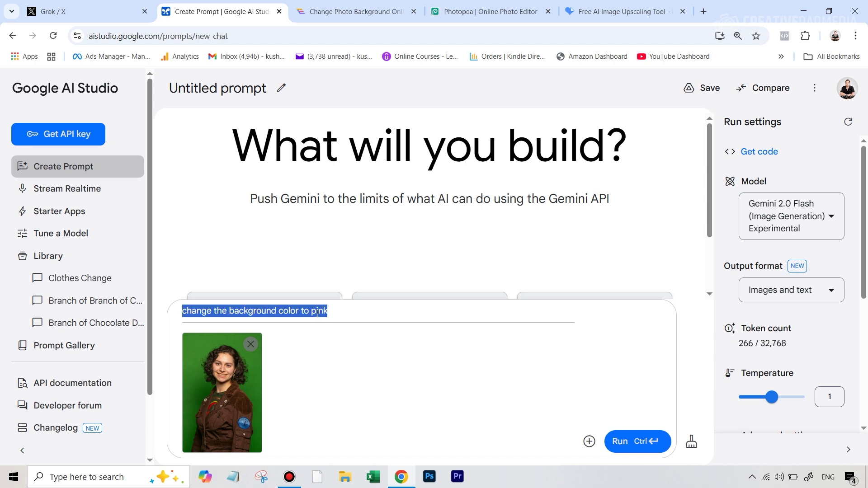
{"action": "left_click", "coordinate": [438, 314]}
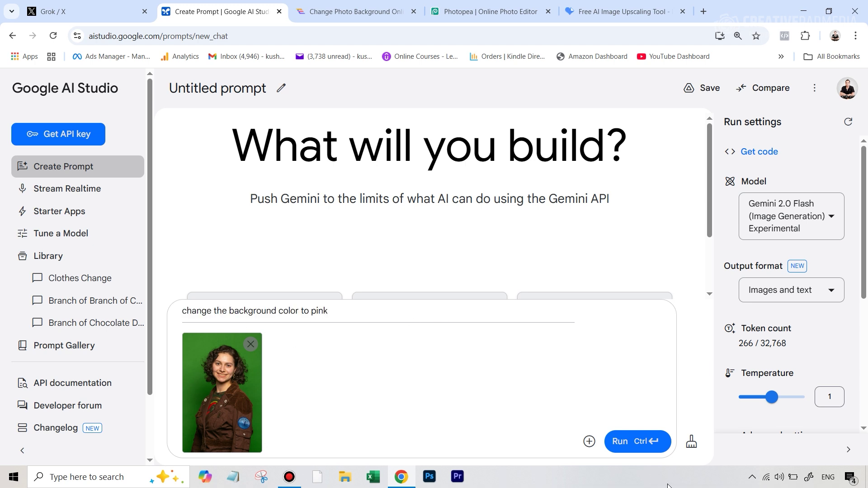
Step: Run the pink-background prompt and check the reason the reply came back blocked
{"action": "left_click", "coordinate": [618, 444]}
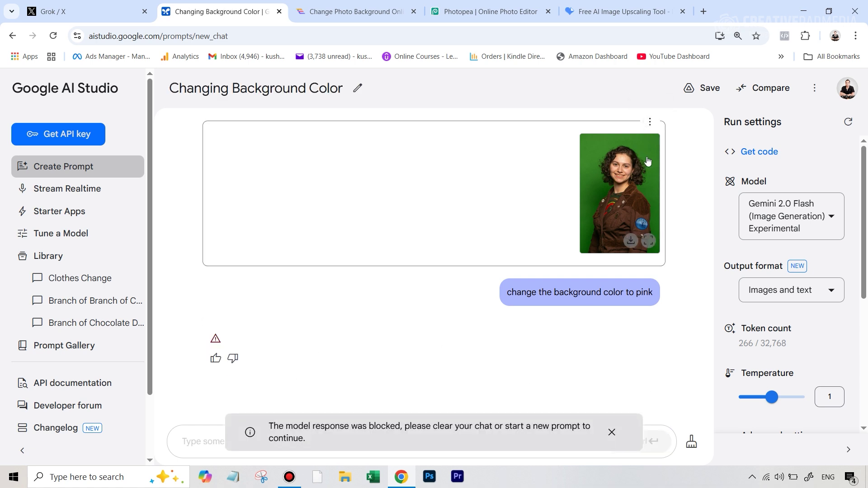
{"action": "left_click", "coordinate": [216, 340]}
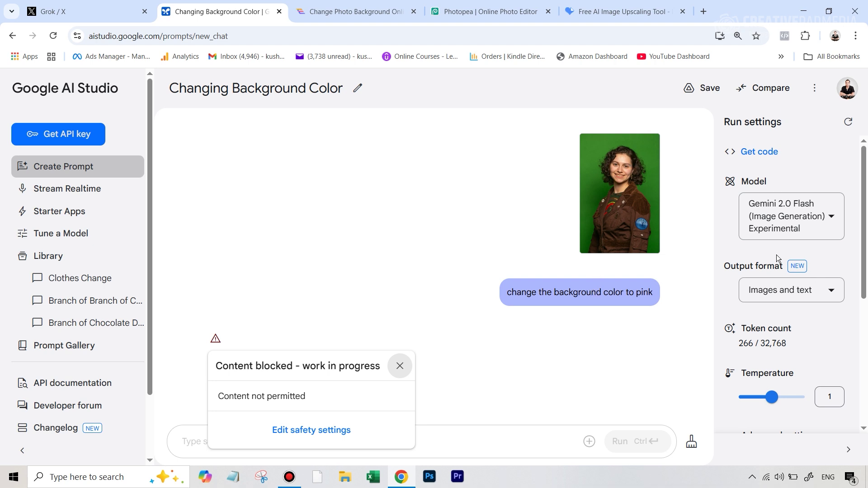
Step: Review the run safety settings, confirming Harassment and Hate filters are Off, then close them
{"action": "left_click", "coordinate": [865, 374]}
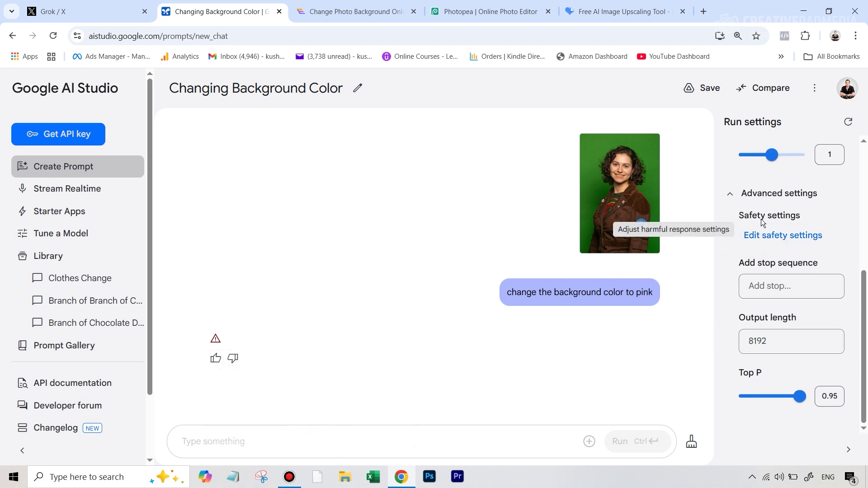
{"action": "left_click", "coordinate": [769, 237]}
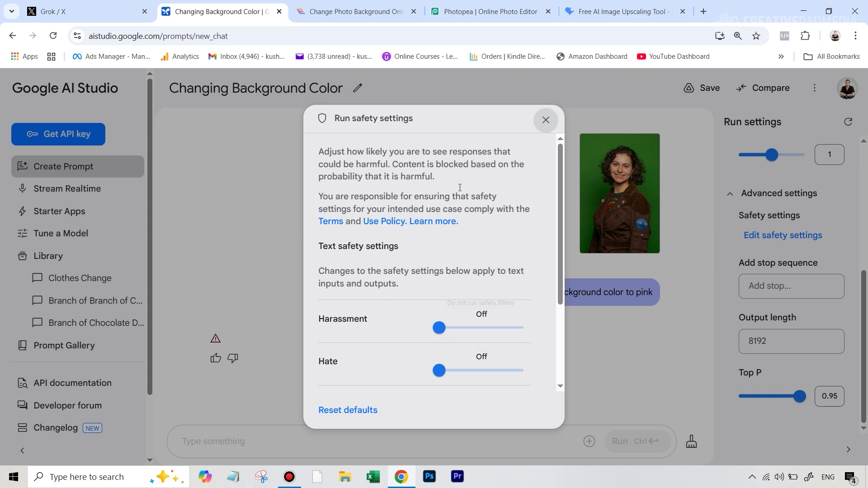
{"action": "left_click", "coordinate": [545, 120]}
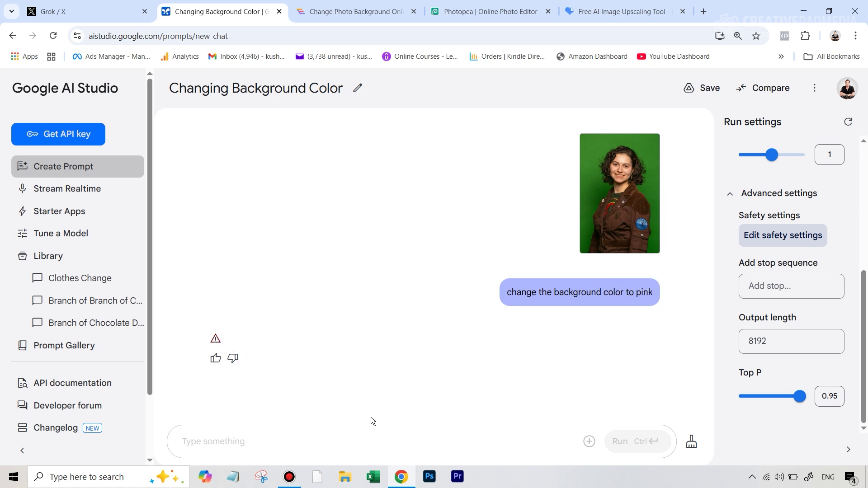
Step: In AIEASE's background changer, apply the pink Pastel backdrop and download the current image as PNG
{"action": "left_click", "coordinate": [348, 18]}
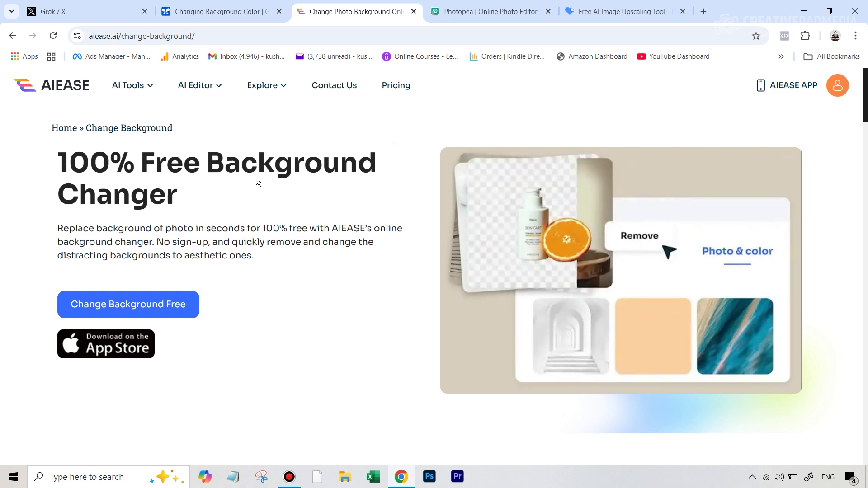
{"action": "mouse_move", "coordinate": [126, 85]}
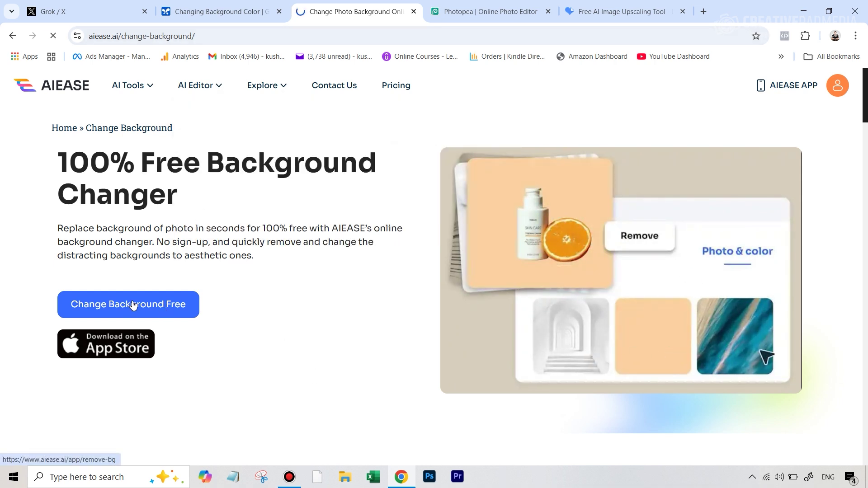
{"action": "left_click", "coordinate": [167, 304]}
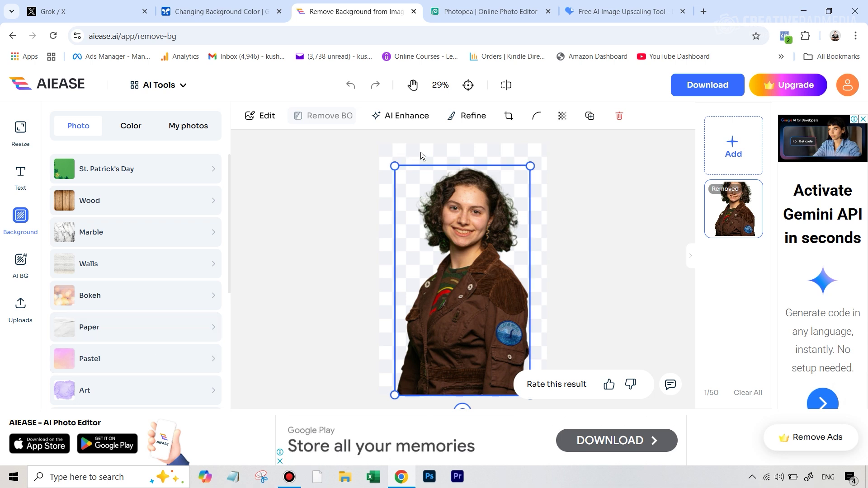
{"action": "left_click", "coordinate": [107, 367]}
{"action": "left_click", "coordinate": [135, 392]}
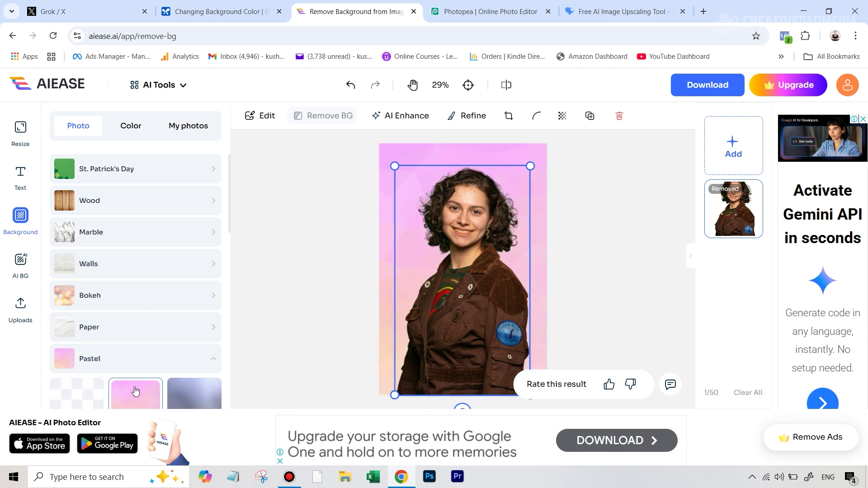
{"action": "left_click", "coordinate": [707, 93]}
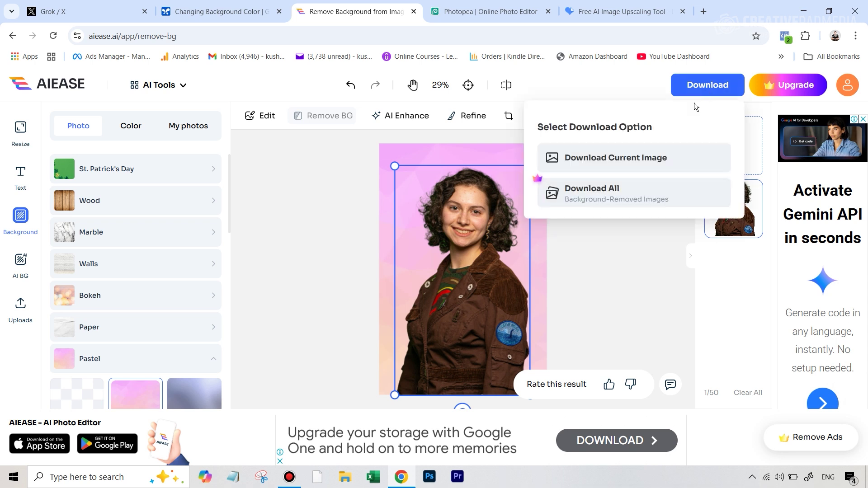
{"action": "left_click", "coordinate": [610, 157]}
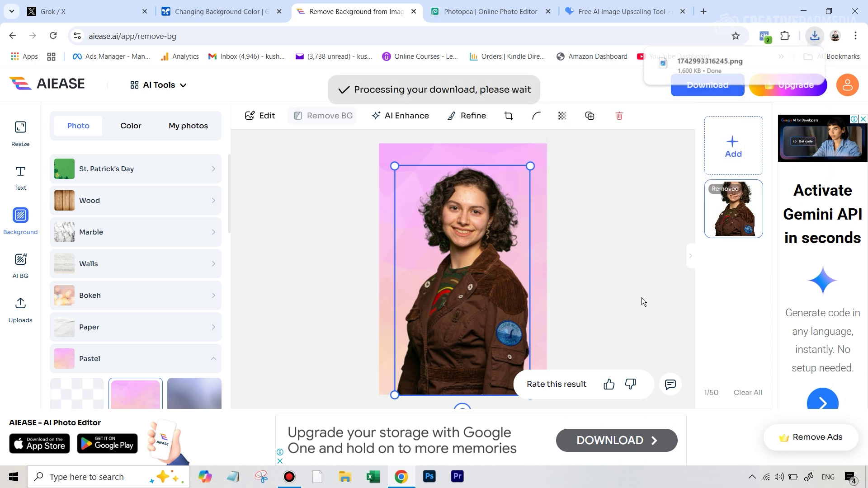
Step: Open the downloaded pink-background PNG maximized in Photos, zoom in on the hair edges, then close it
{"action": "mouse_move", "coordinate": [702, 67]}
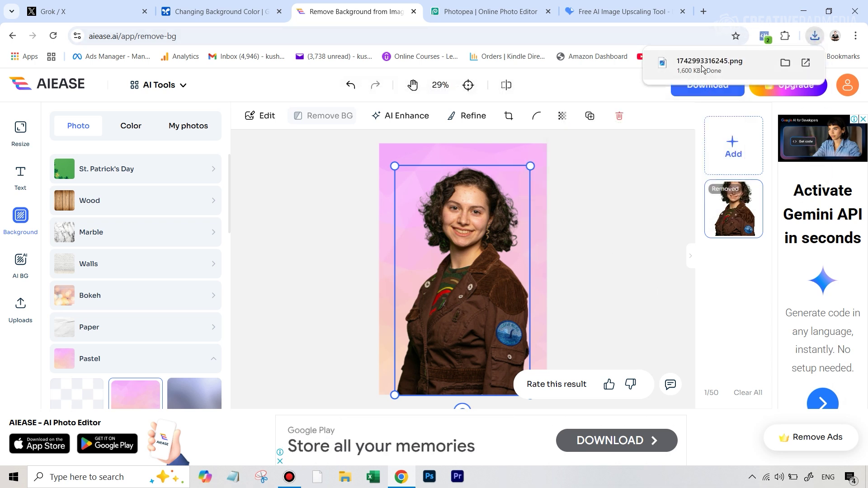
{"action": "left_click", "coordinate": [703, 67]}
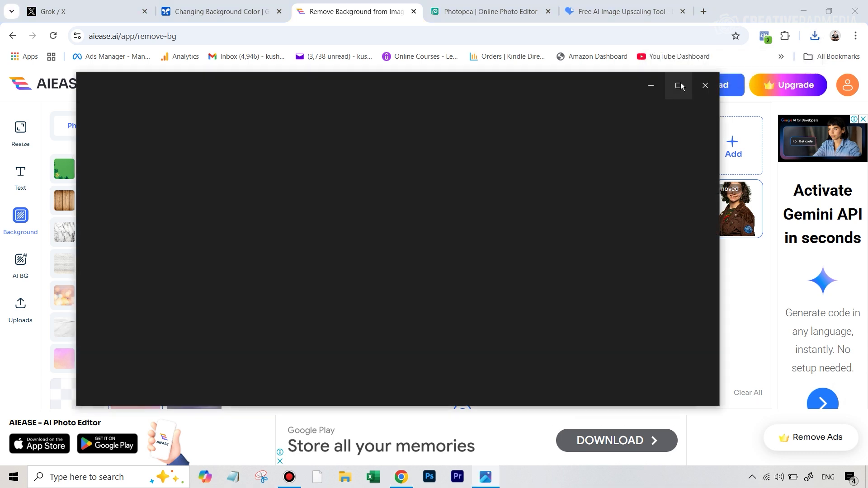
{"action": "left_click", "coordinate": [680, 86]}
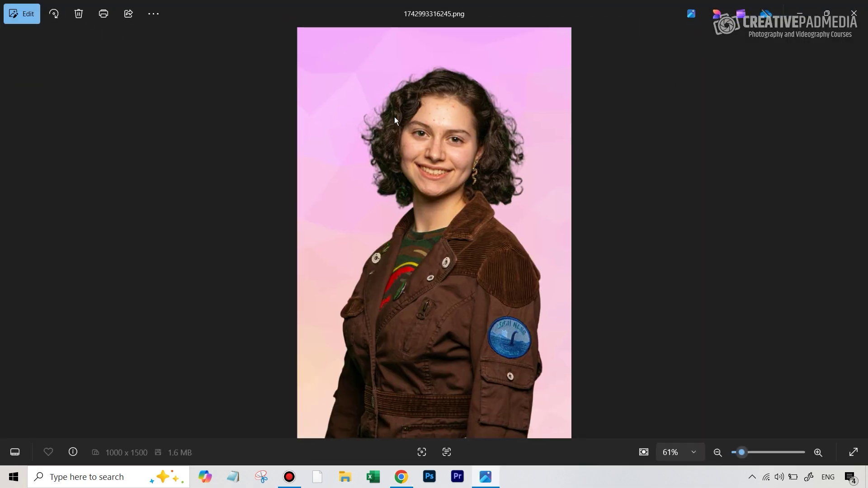
{"action": "scroll", "coordinate": [385, 97], "scroll_direction": "up", "scroll_amount": 4}
{"action": "scroll", "coordinate": [626, 139], "scroll_direction": "down", "scroll_amount": 4}
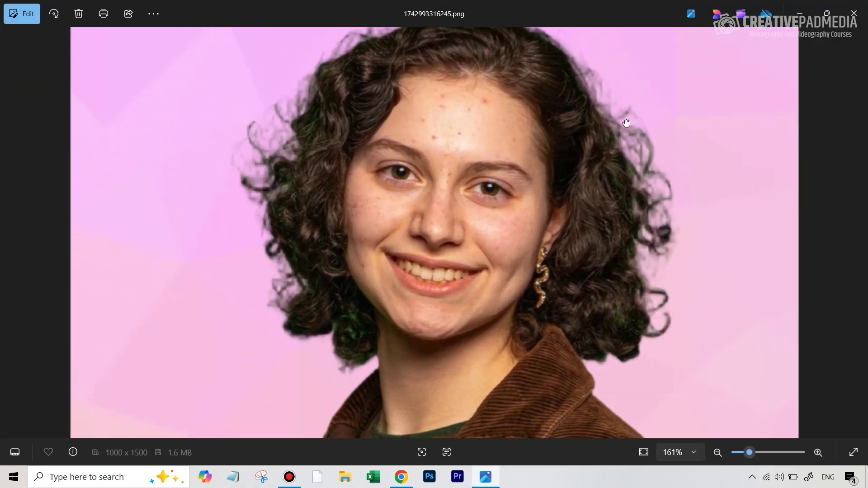
{"action": "scroll", "coordinate": [649, 135], "scroll_direction": "down", "scroll_amount": 3}
{"action": "scroll", "coordinate": [397, 229], "scroll_direction": "up", "scroll_amount": 2}
{"action": "scroll", "coordinate": [343, 72], "scroll_direction": "up", "scroll_amount": 1}
{"action": "scroll", "coordinate": [344, 77], "scroll_direction": "down", "scroll_amount": 1}
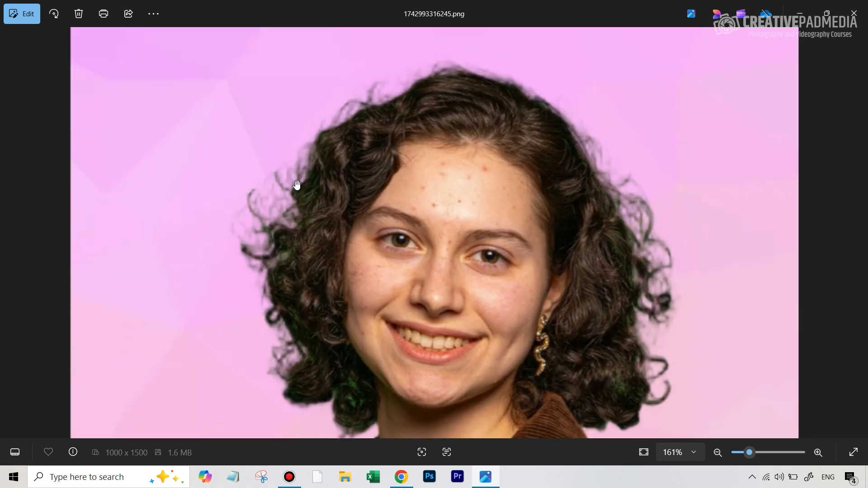
{"action": "scroll", "coordinate": [603, 240], "scroll_direction": "down", "scroll_amount": 2}
{"action": "scroll", "coordinate": [604, 240], "scroll_direction": "down", "scroll_amount": 1}
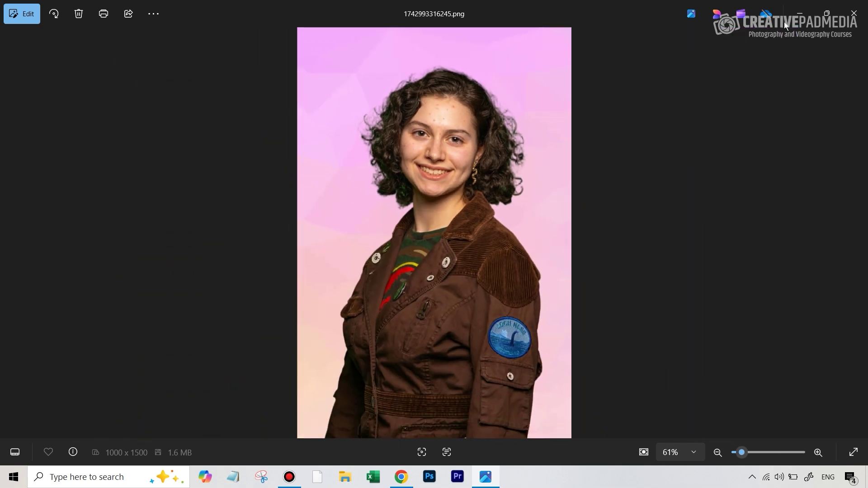
{"action": "left_click", "coordinate": [854, 13]}
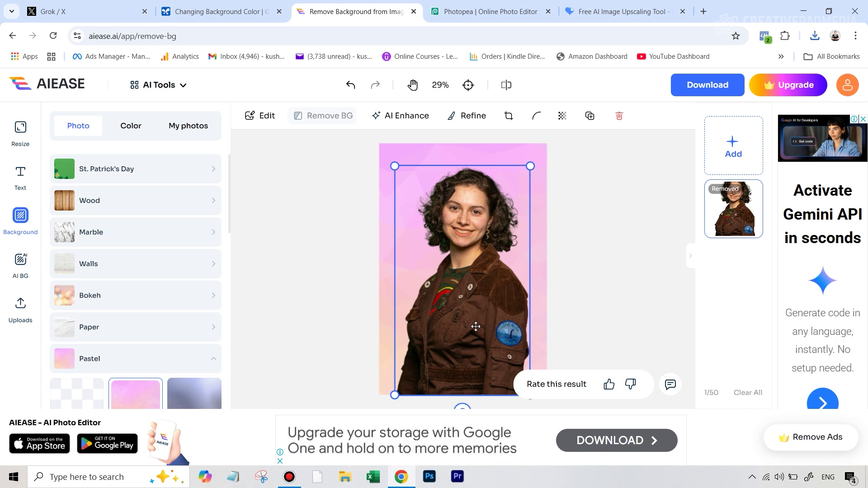
Step: Switch to the Grok chat page on X
{"action": "left_click", "coordinate": [103, 17]}
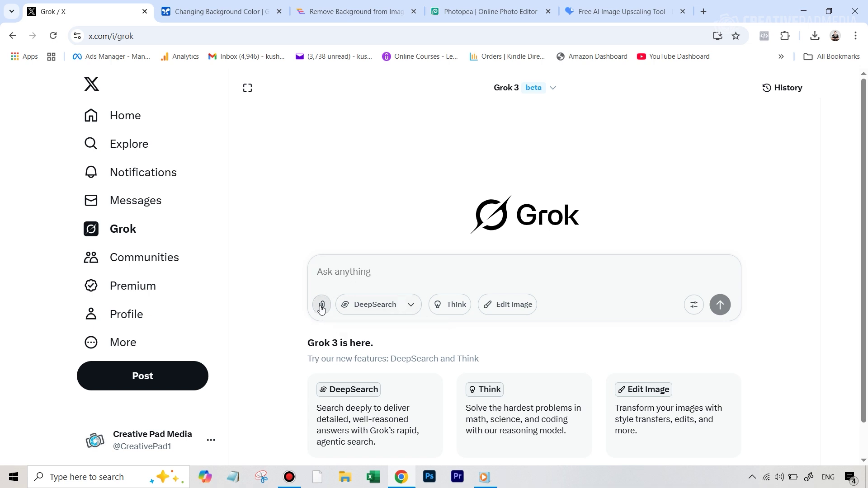
Step: Send Grok the green-background portrait with the prompt 'change the background color to pink'
{"action": "left_click", "coordinate": [322, 307]}
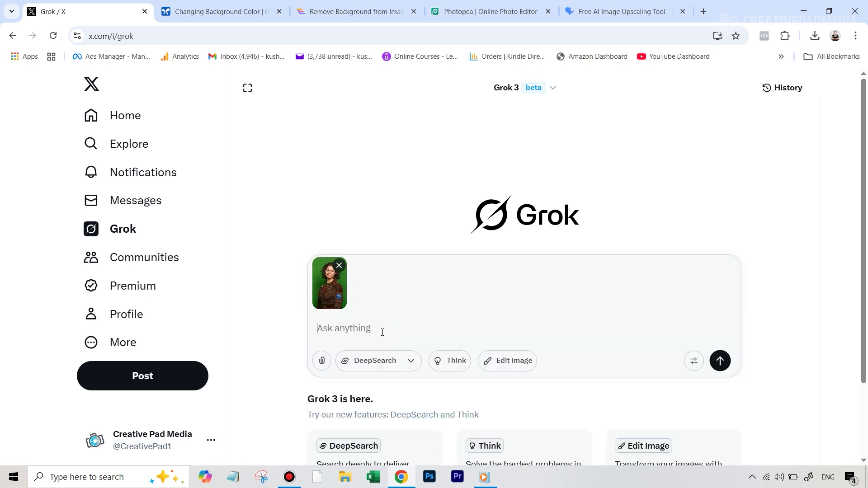
{"action": "key", "text": "ctrl+v"}
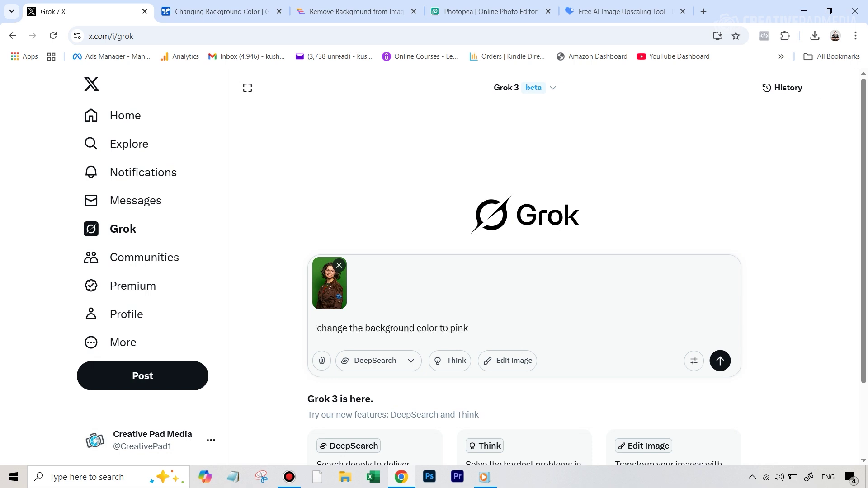
{"action": "left_click", "coordinate": [720, 360]}
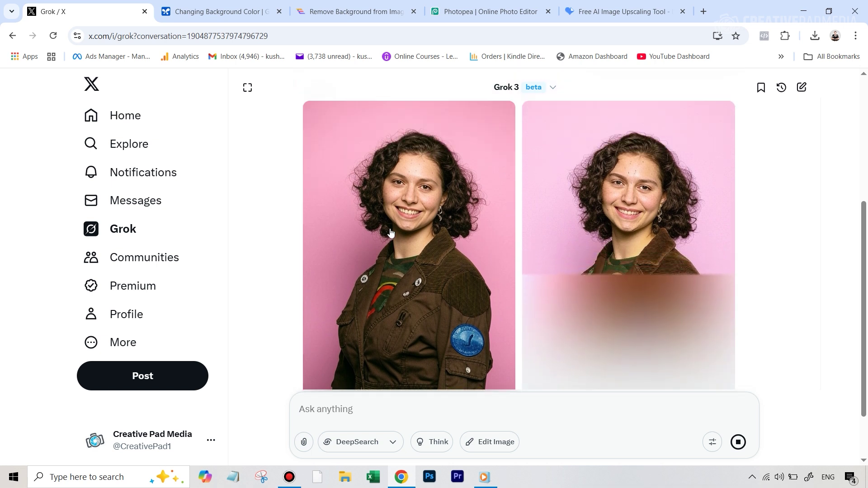
Step: View the left pink-background result full-screen, close it, and scroll to compare both versions
{"action": "left_click", "coordinate": [439, 220]}
{"action": "left_click", "coordinate": [439, 220]}
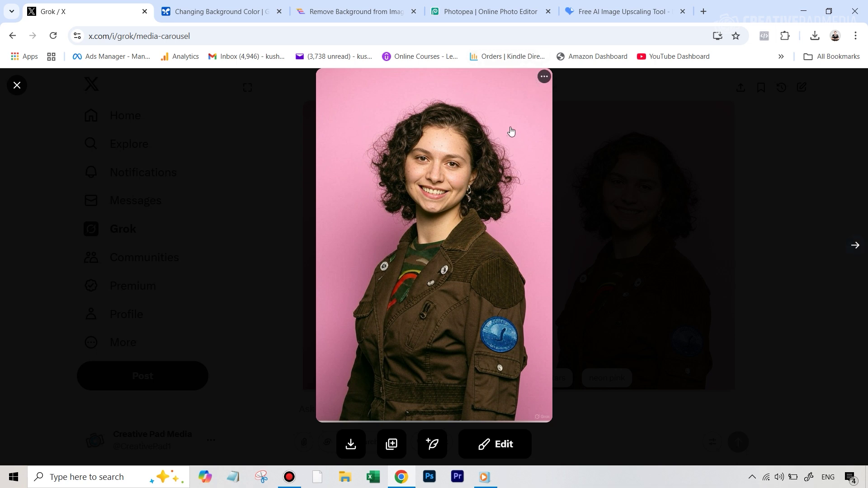
{"action": "left_click", "coordinate": [764, 141]}
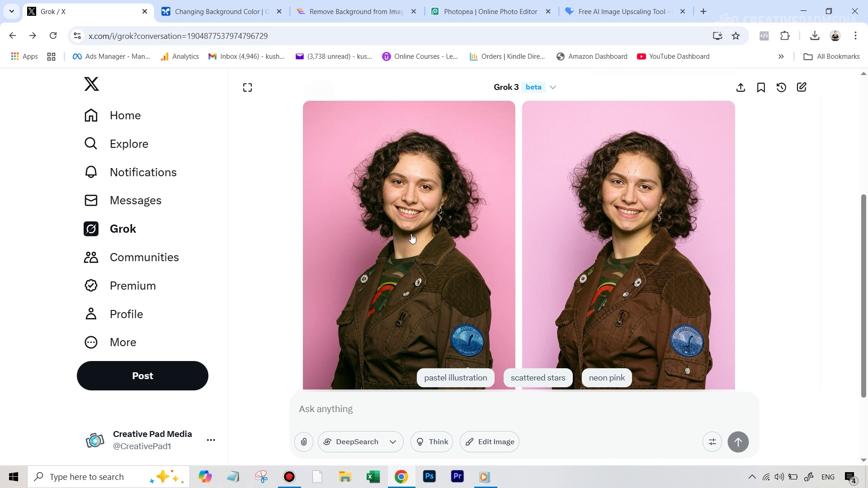
{"action": "scroll", "coordinate": [660, 181], "scroll_direction": "up", "scroll_amount": 5}
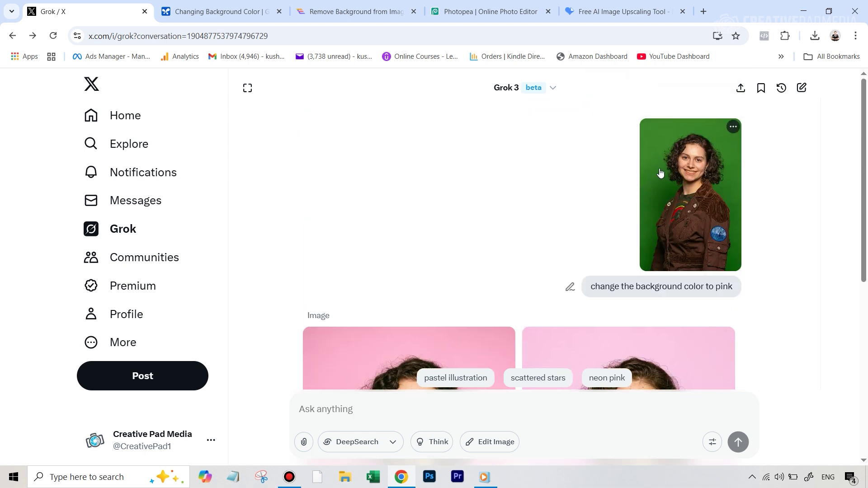
{"action": "scroll", "coordinate": [664, 172], "scroll_direction": "down", "scroll_amount": 5}
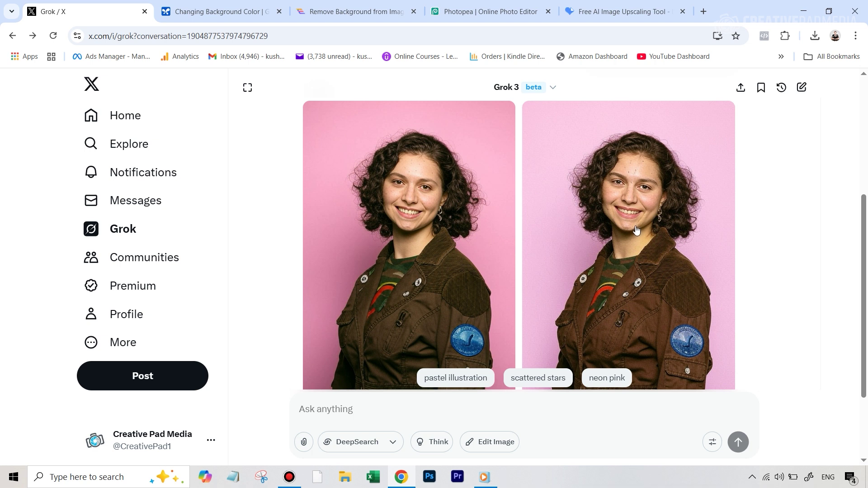
{"action": "scroll", "coordinate": [633, 229], "scroll_direction": "down", "scroll_amount": 1}
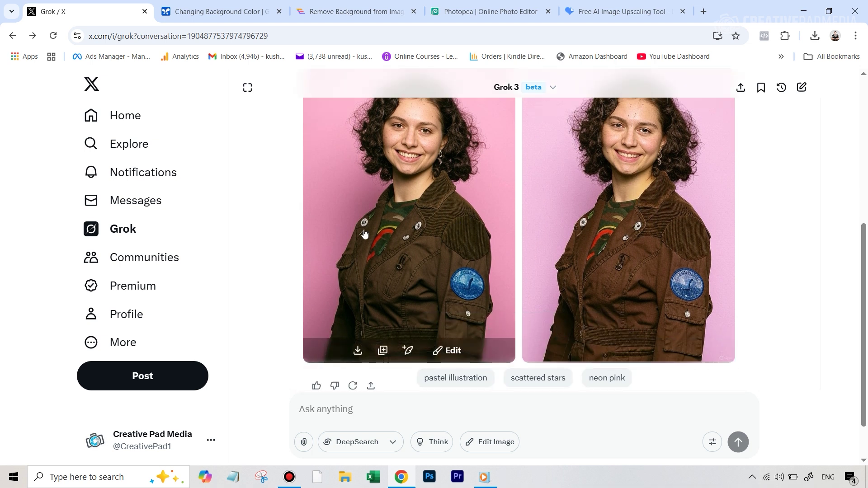
{"action": "scroll", "coordinate": [606, 181], "scroll_direction": "up", "scroll_amount": 1}
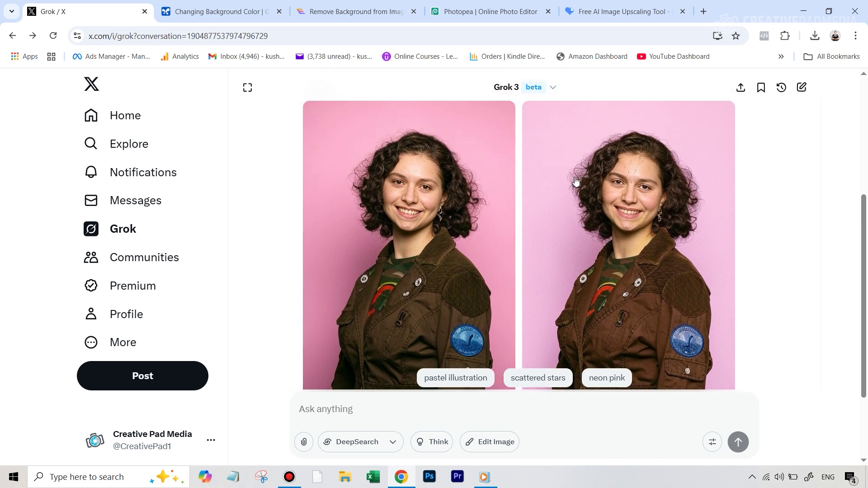
{"action": "scroll", "coordinate": [436, 142], "scroll_direction": "down", "scroll_amount": 1}
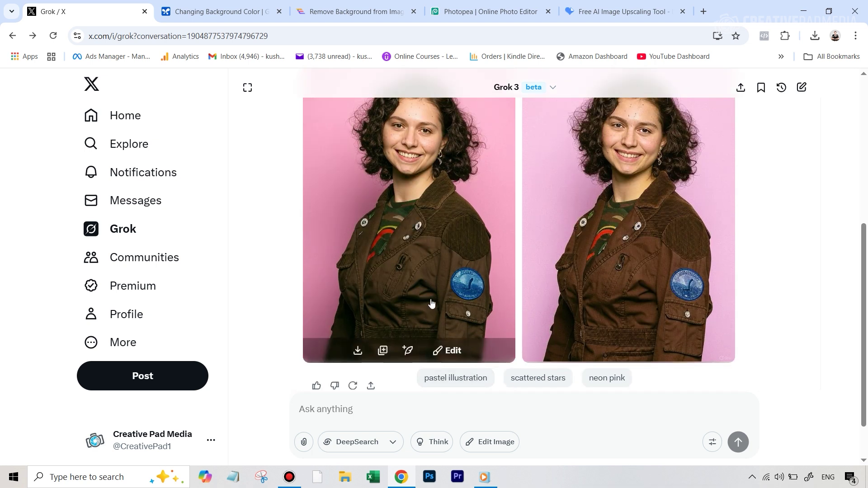
Step: Edit the left pink result with the request 'change the jacket to a pink suit and black tee'
{"action": "left_click", "coordinate": [450, 352]}
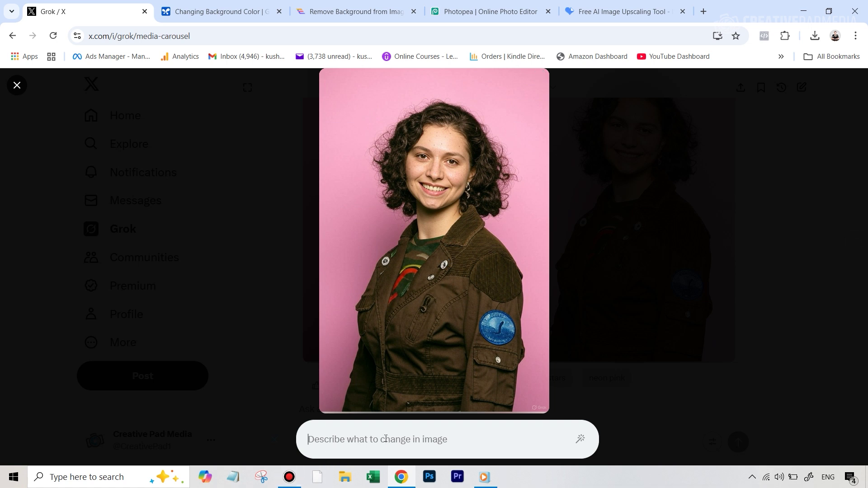
{"action": "type", "text": "change the jacket to a pink suit and black tee"}
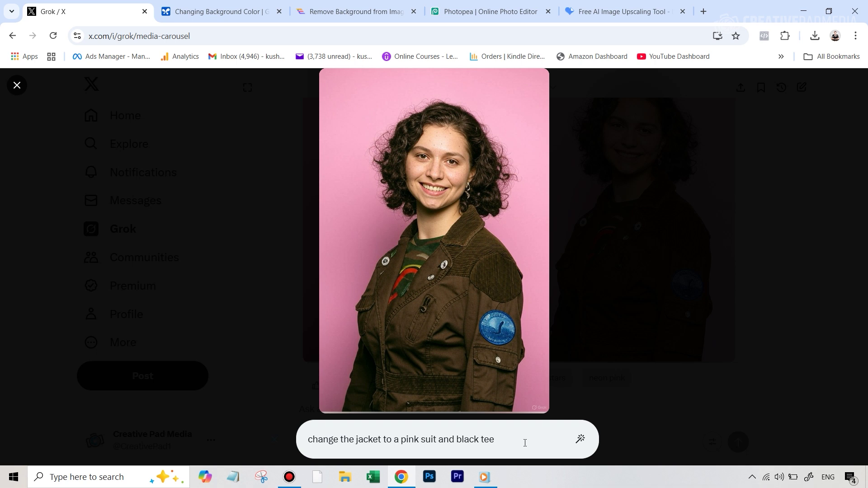
{"action": "left_click", "coordinate": [579, 439]}
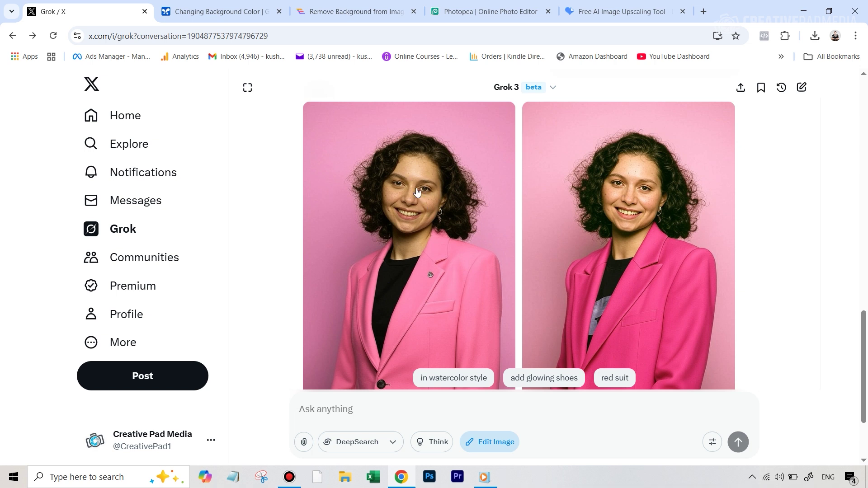
Step: Scroll through the pink-suit results and point at the left portrait to download it as image (3).jpg
{"action": "scroll", "coordinate": [450, 181], "scroll_direction": "up", "scroll_amount": 1}
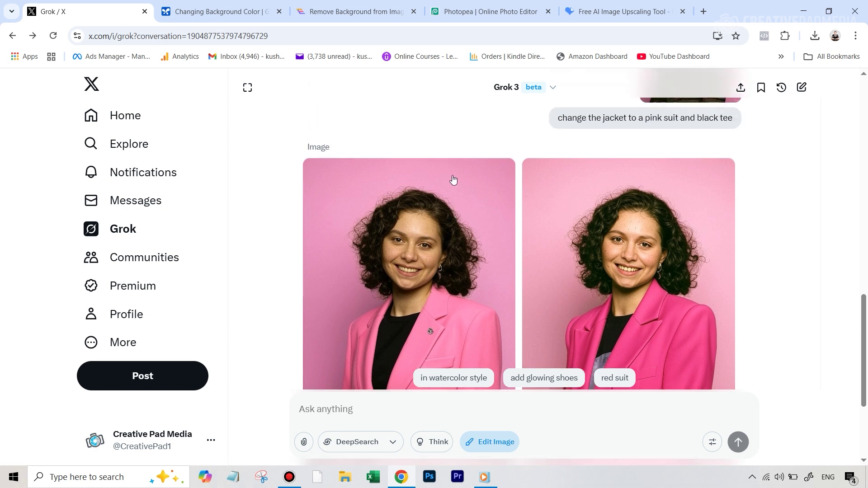
{"action": "mouse_move", "coordinate": [516, 103]}
{"action": "scroll", "coordinate": [461, 273], "scroll_direction": "down", "scroll_amount": 1}
{"action": "scroll", "coordinate": [460, 273], "scroll_direction": "down", "scroll_amount": 1}
{"action": "scroll", "coordinate": [438, 252], "scroll_direction": "up", "scroll_amount": 1}
{"action": "scroll", "coordinate": [439, 225], "scroll_direction": "down", "scroll_amount": 2}
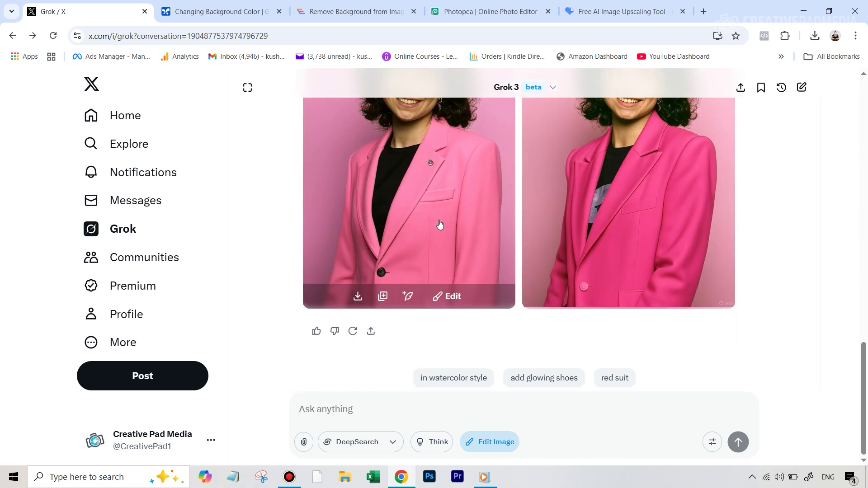
{"action": "scroll", "coordinate": [432, 250], "scroll_direction": "up", "scroll_amount": 2}
{"action": "scroll", "coordinate": [404, 232], "scroll_direction": "down", "scroll_amount": 2}
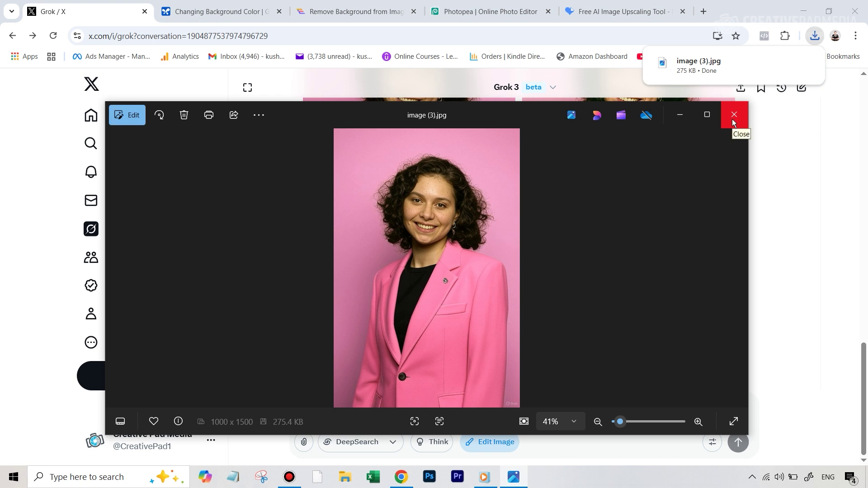
Step: Drag the pink-suit image (3).jpg onto the pexels portrait as a new top layer
{"action": "left_click", "coordinate": [733, 120]}
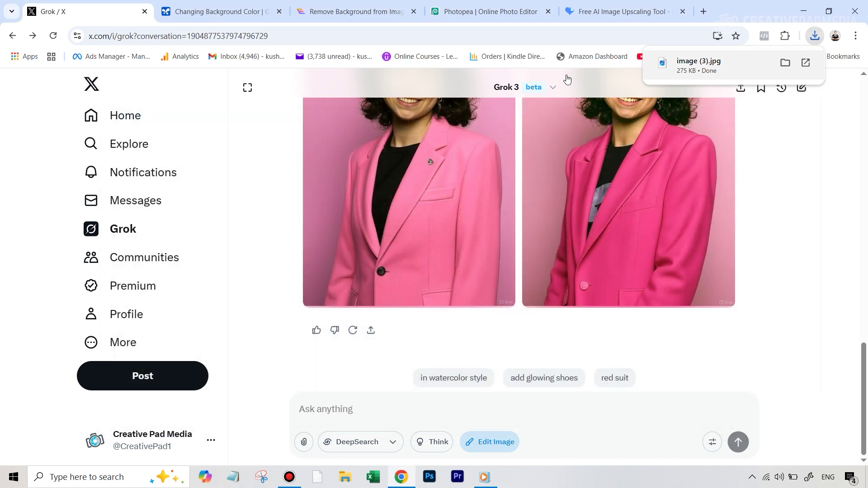
{"action": "left_click", "coordinate": [464, 17]}
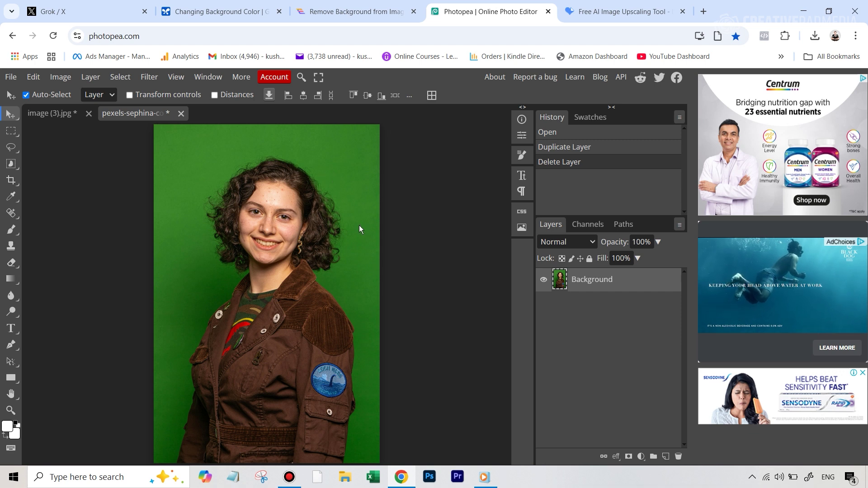
{"action": "left_click", "coordinate": [36, 112]}
{"action": "left_click", "coordinate": [131, 113]}
{"action": "left_click", "coordinate": [32, 117]}
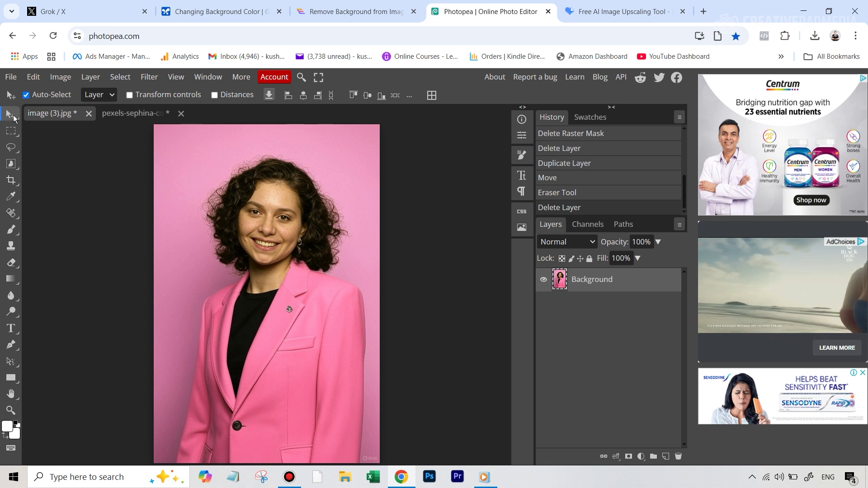
{"action": "mouse_move", "coordinate": [252, 180]}
{"action": "left_mouse_down"}
{"action": "mouse_move", "coordinate": [129, 111]}
{"action": "mouse_move", "coordinate": [325, 235]}
{"action": "mouse_move", "coordinate": [291, 190]}
{"action": "mouse_move", "coordinate": [289, 213]}
{"action": "mouse_move", "coordinate": [252, 189]}
{"action": "left_mouse_up"}
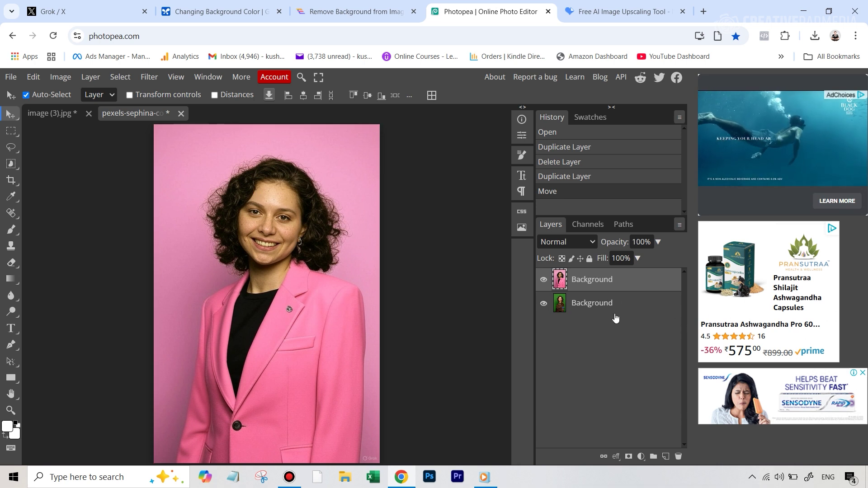
Step: Toggle the pink layer's visibility to compare it with the original green-background portrait
{"action": "left_click", "coordinate": [544, 280]}
{"action": "left_click", "coordinate": [544, 280]}
{"action": "left_click", "coordinate": [544, 280]}
{"action": "left_click", "coordinate": [543, 280]}
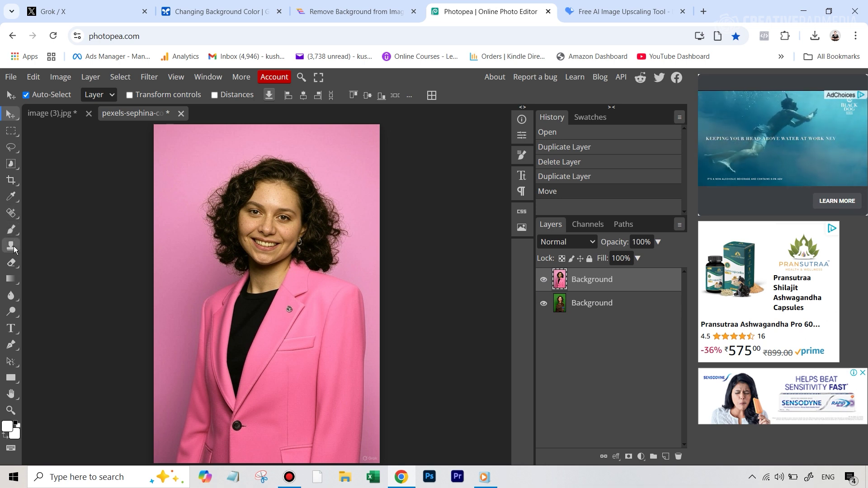
Step: Select the Eraser tool with a 97 px brush size
{"action": "left_click", "coordinate": [12, 263]}
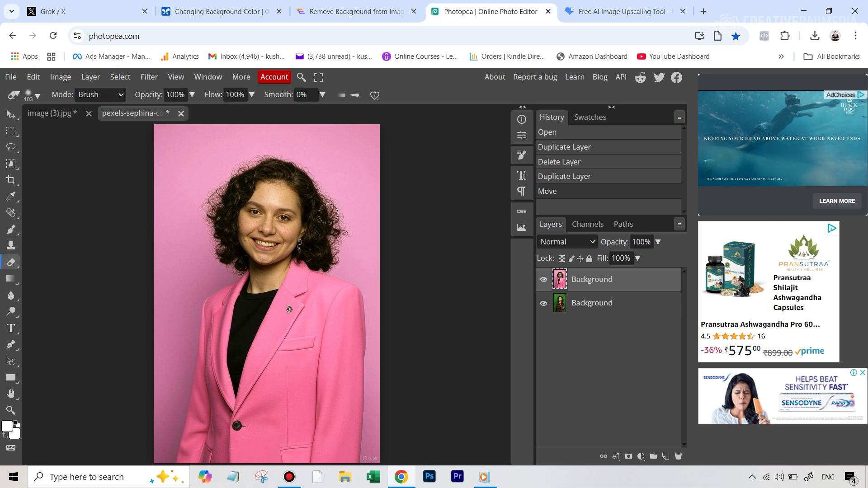
{"action": "left_click", "coordinate": [30, 94]}
{"action": "left_click_drag", "start_coordinate": [123, 126], "coordinate": [117, 154]}
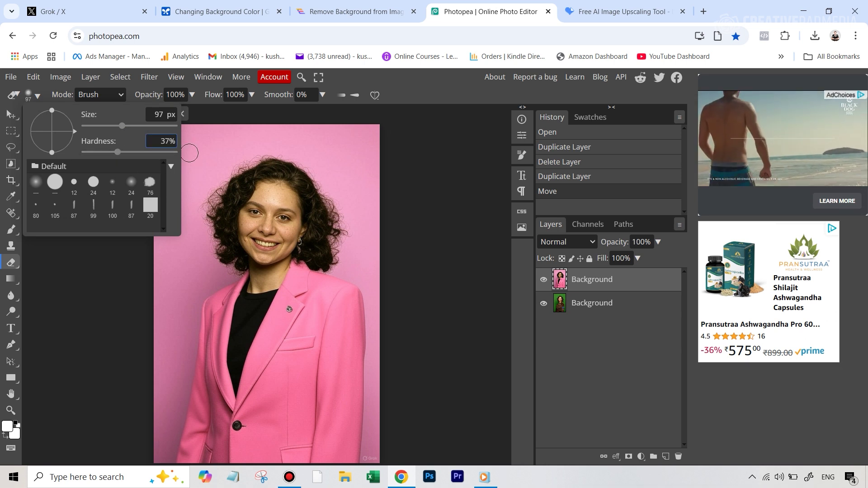
{"action": "left_click", "coordinate": [265, 192]}
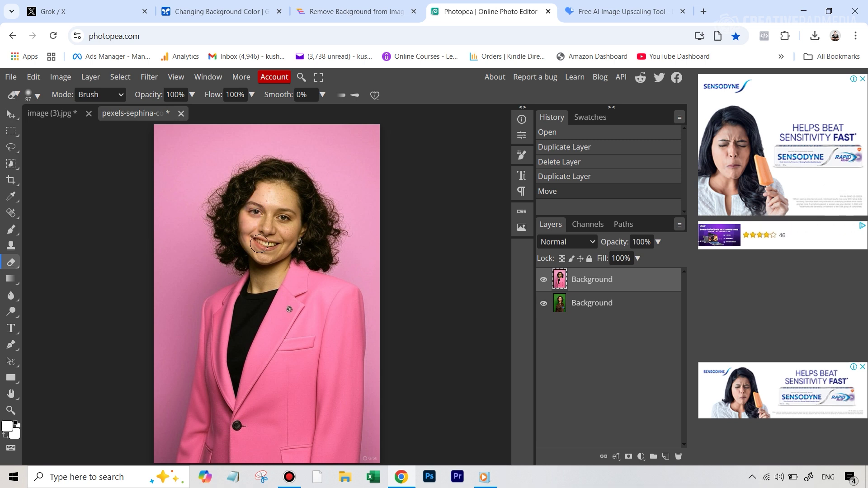
Step: Erase the pink layer's face, toggle it to check the original face, then switch to iLoveIMG
{"action": "mouse_move", "coordinate": [261, 244]}
{"action": "left_mouse_down"}
{"action": "mouse_move", "coordinate": [271, 190]}
{"action": "mouse_move", "coordinate": [279, 239]}
{"action": "mouse_move", "coordinate": [289, 201]}
{"action": "mouse_move", "coordinate": [267, 255]}
{"action": "left_mouse_up"}
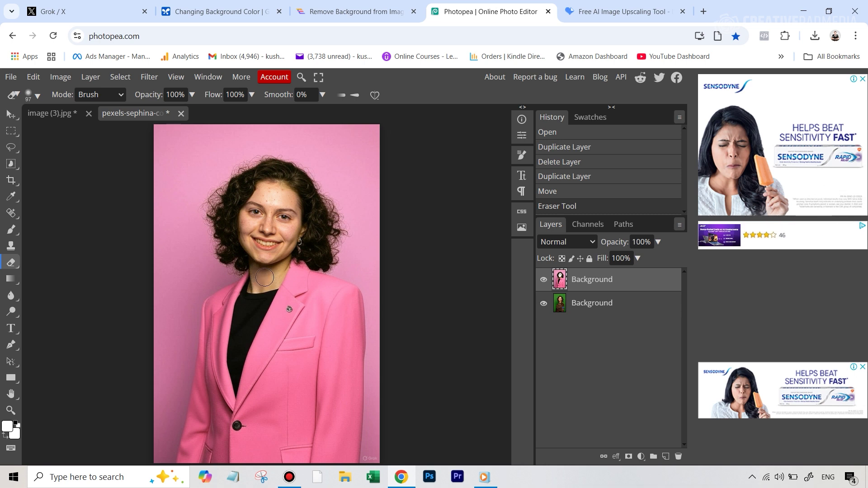
{"action": "left_click", "coordinate": [275, 264]}
{"action": "left_click", "coordinate": [269, 280]}
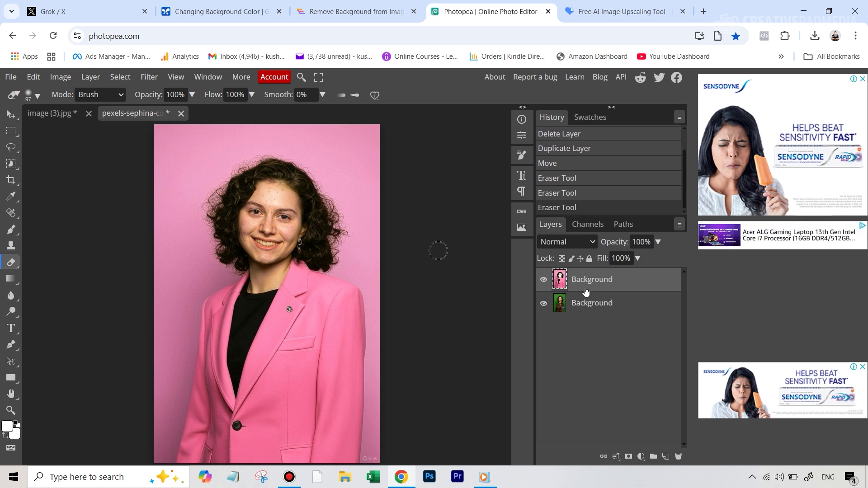
{"action": "left_click", "coordinate": [545, 281]}
{"action": "left_click", "coordinate": [544, 281]}
{"action": "left_click", "coordinate": [545, 280]}
{"action": "left_click", "coordinate": [544, 280]}
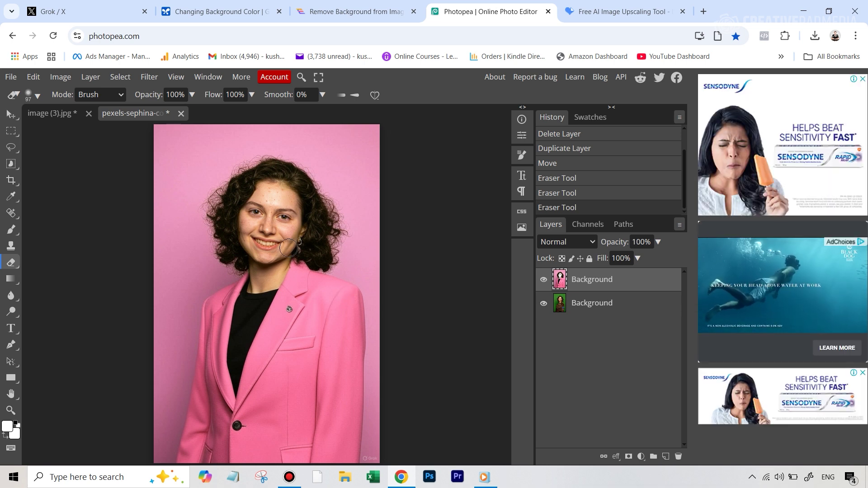
{"action": "key", "text": "ctrl+Tab"}
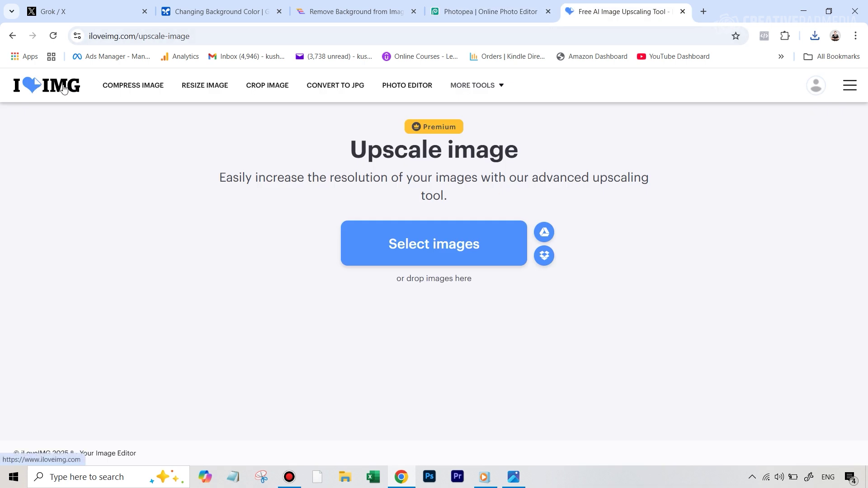
Step: Load the face-restored pink portrait at 2x (2,000 x 3,000 px) and slide the preview comparison
{"action": "left_click", "coordinate": [444, 246]}
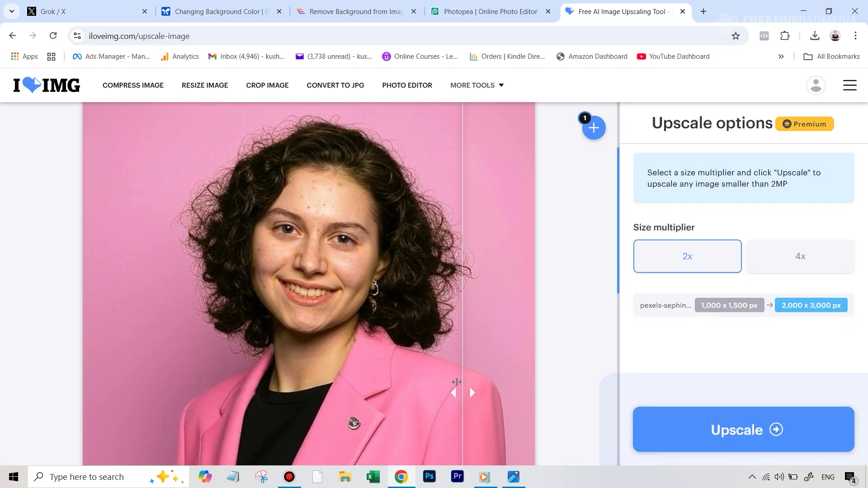
{"action": "left_click_drag", "start_coordinate": [468, 385], "coordinate": [452, 393]}
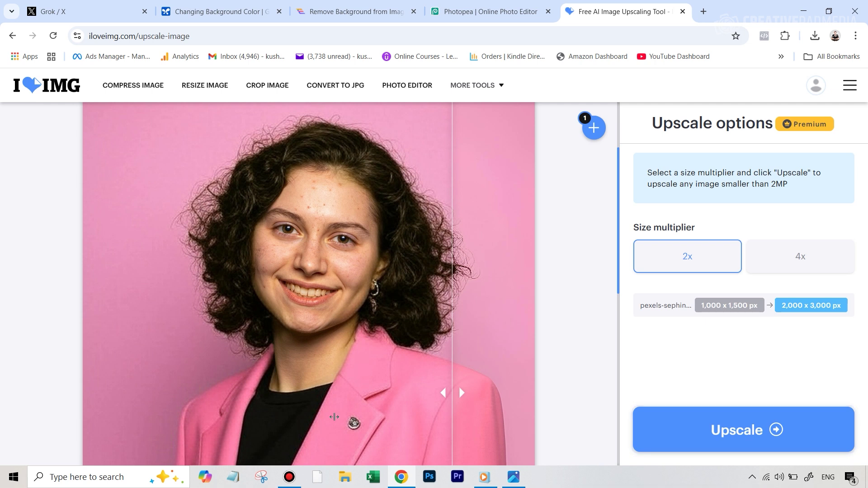
{"action": "scroll", "coordinate": [384, 393], "scroll_direction": "down", "scroll_amount": 3}
{"action": "scroll", "coordinate": [385, 393], "scroll_direction": "down", "scroll_amount": 3}
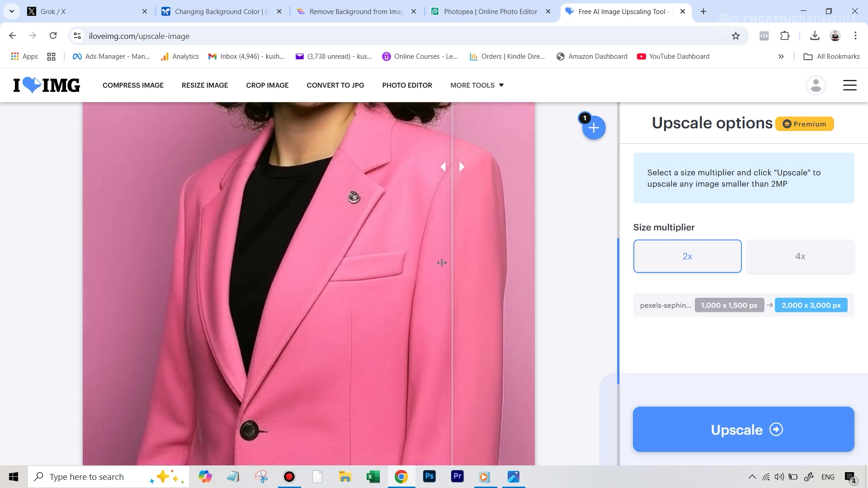
{"action": "left_click_drag", "start_coordinate": [453, 181], "coordinate": [275, 189]}
{"action": "scroll", "coordinate": [431, 242], "scroll_direction": "up", "scroll_amount": 6}
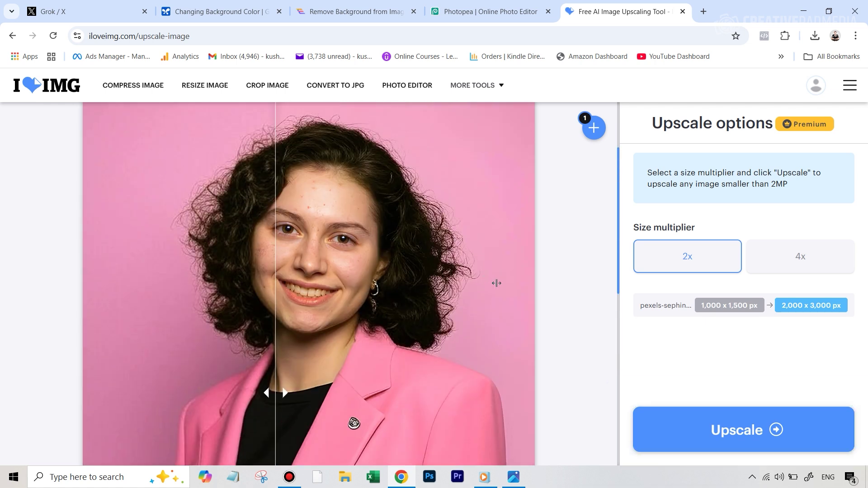